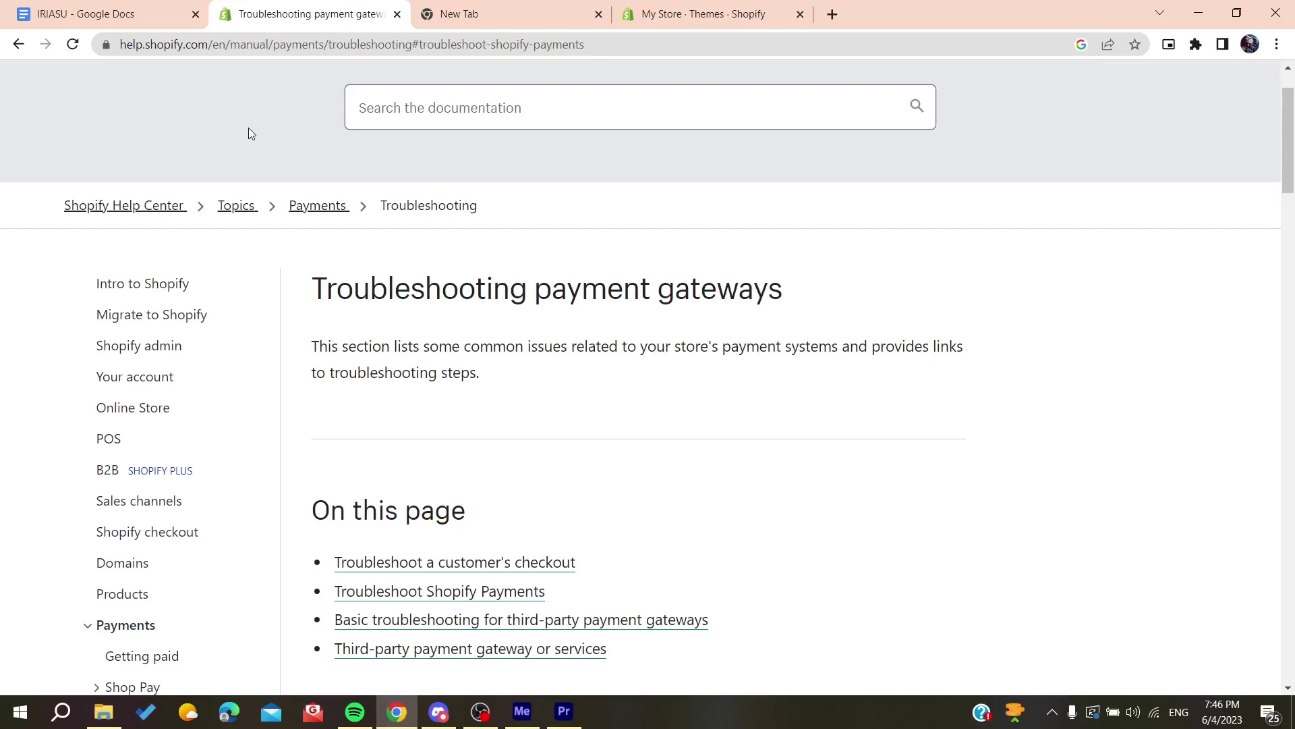
Step: Run a Google search for 'shopify' from the empty new tab
click(450, 12)
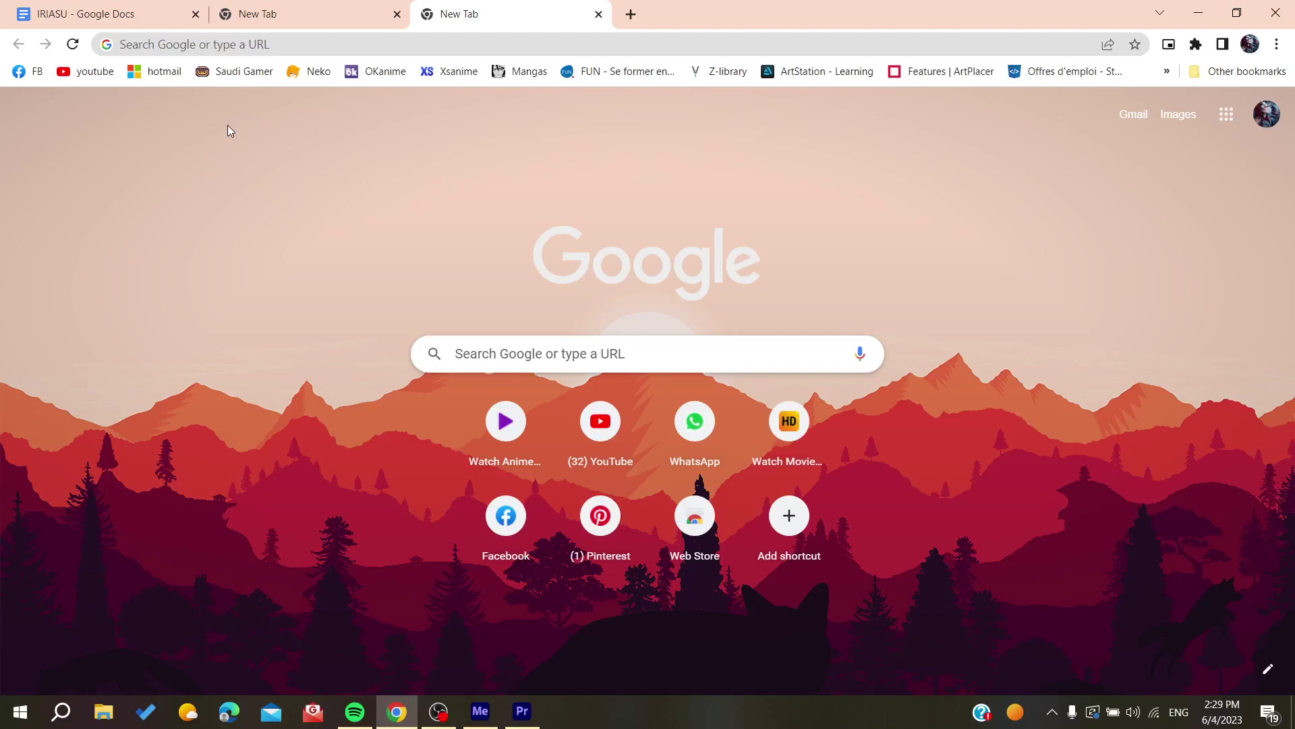
click(294, 46)
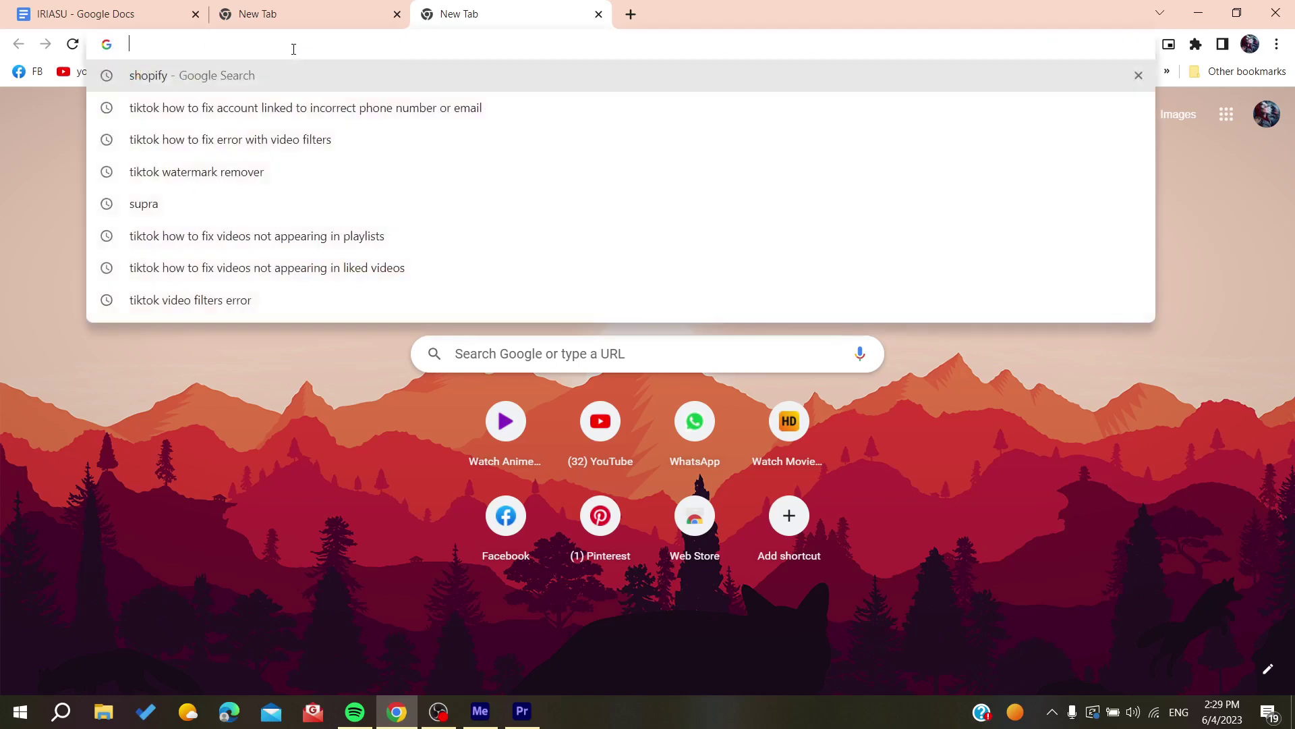
text(shopif)
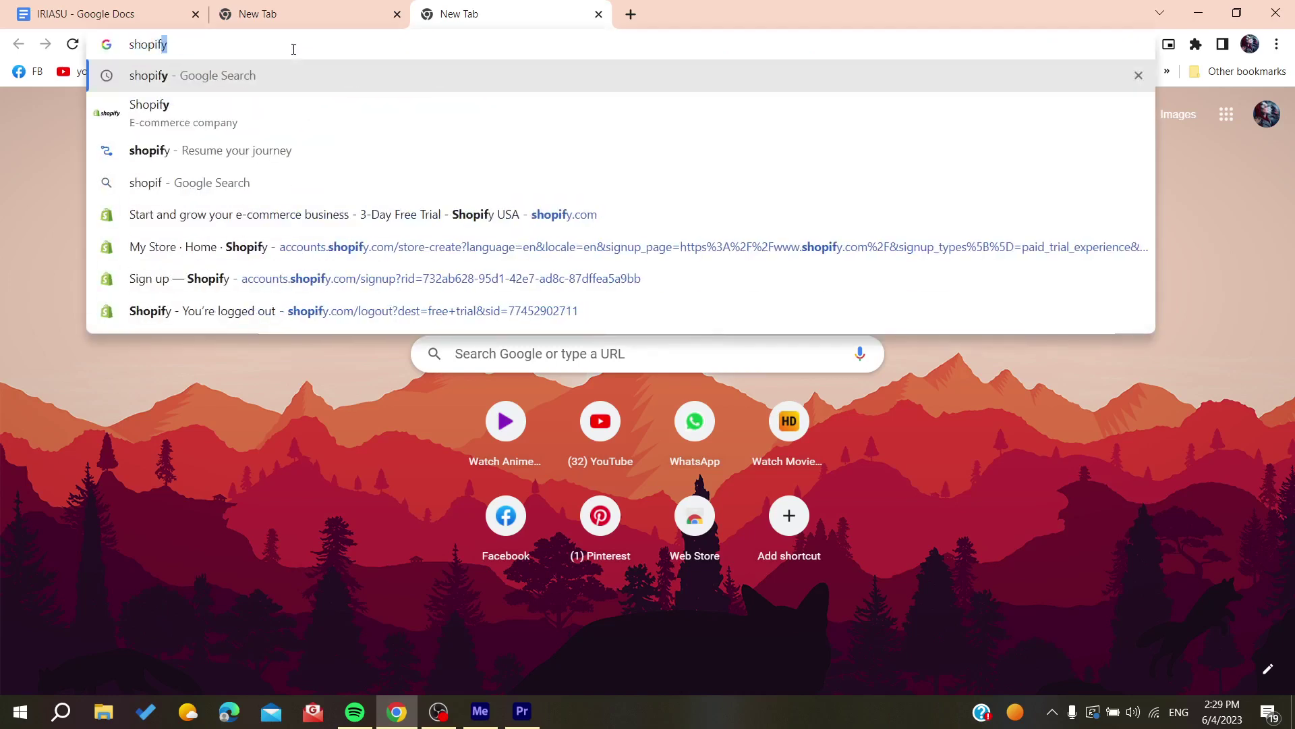
text(y)
click(335, 113)
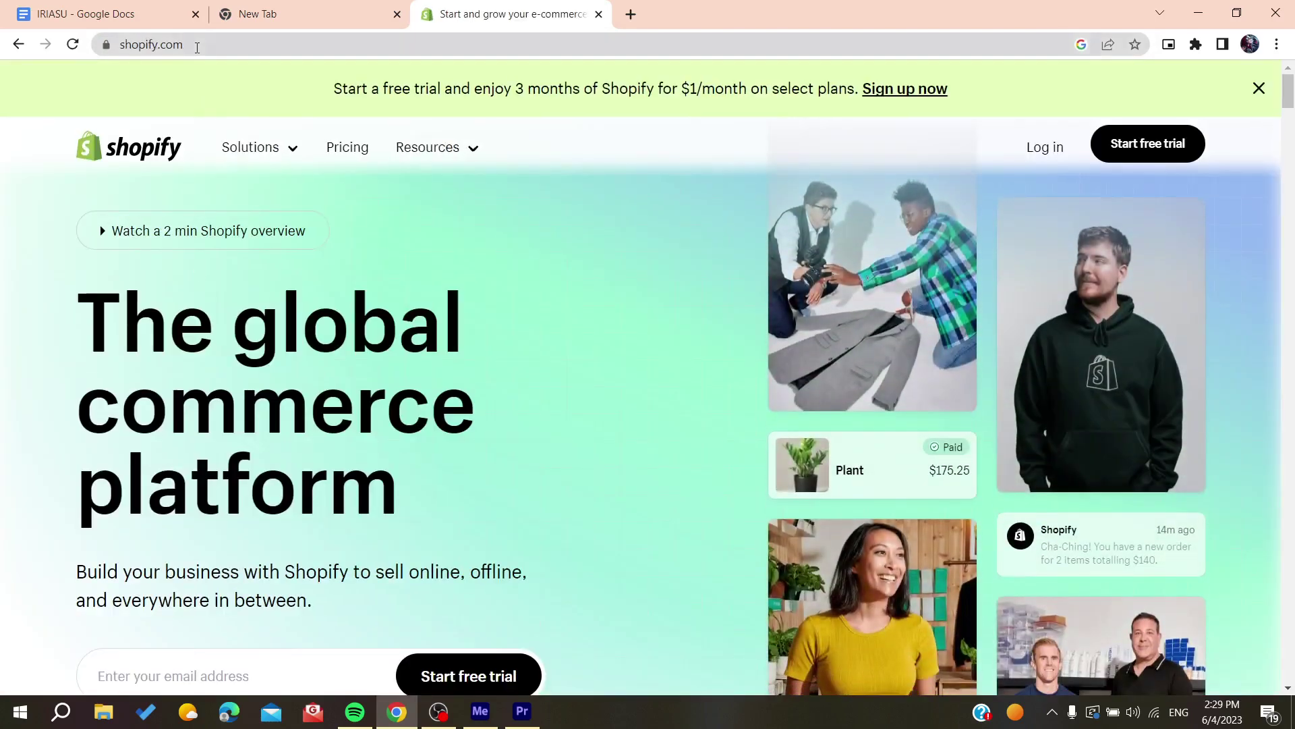
Step: Open shopify.com from the top search result
click(103, 35)
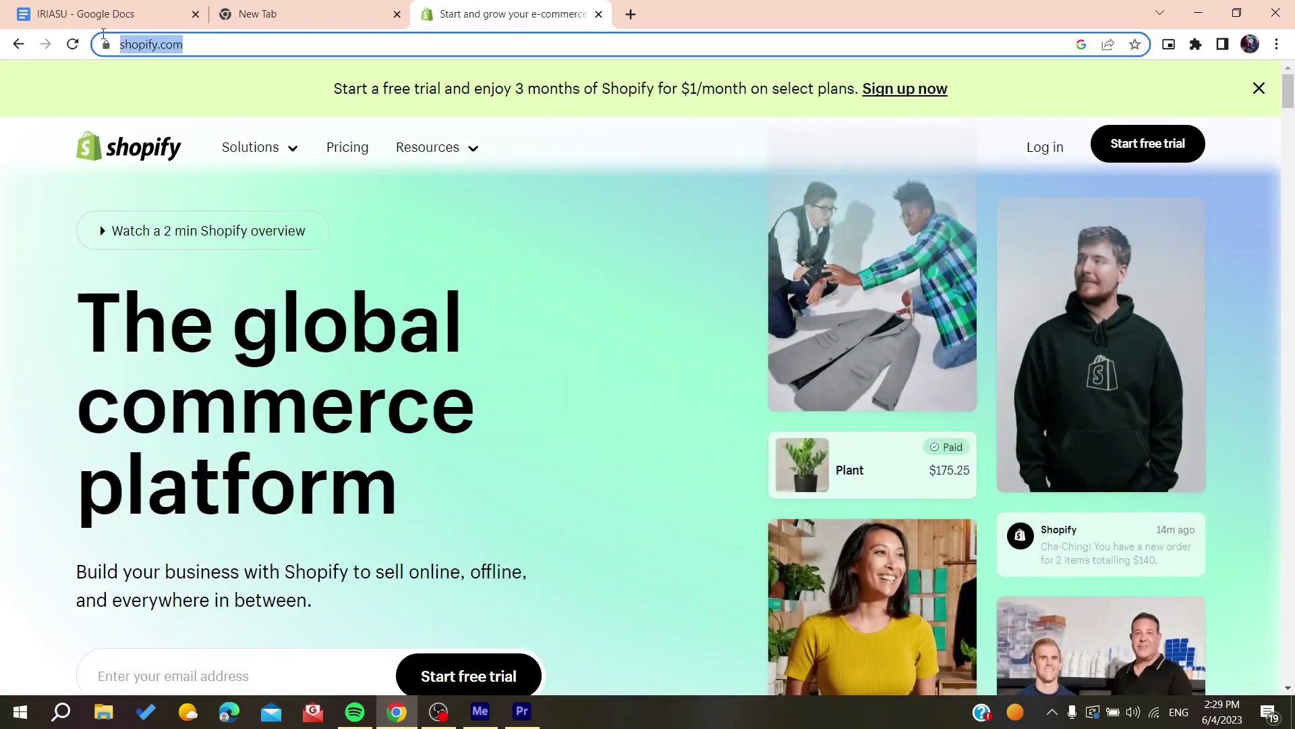
click(537, 219)
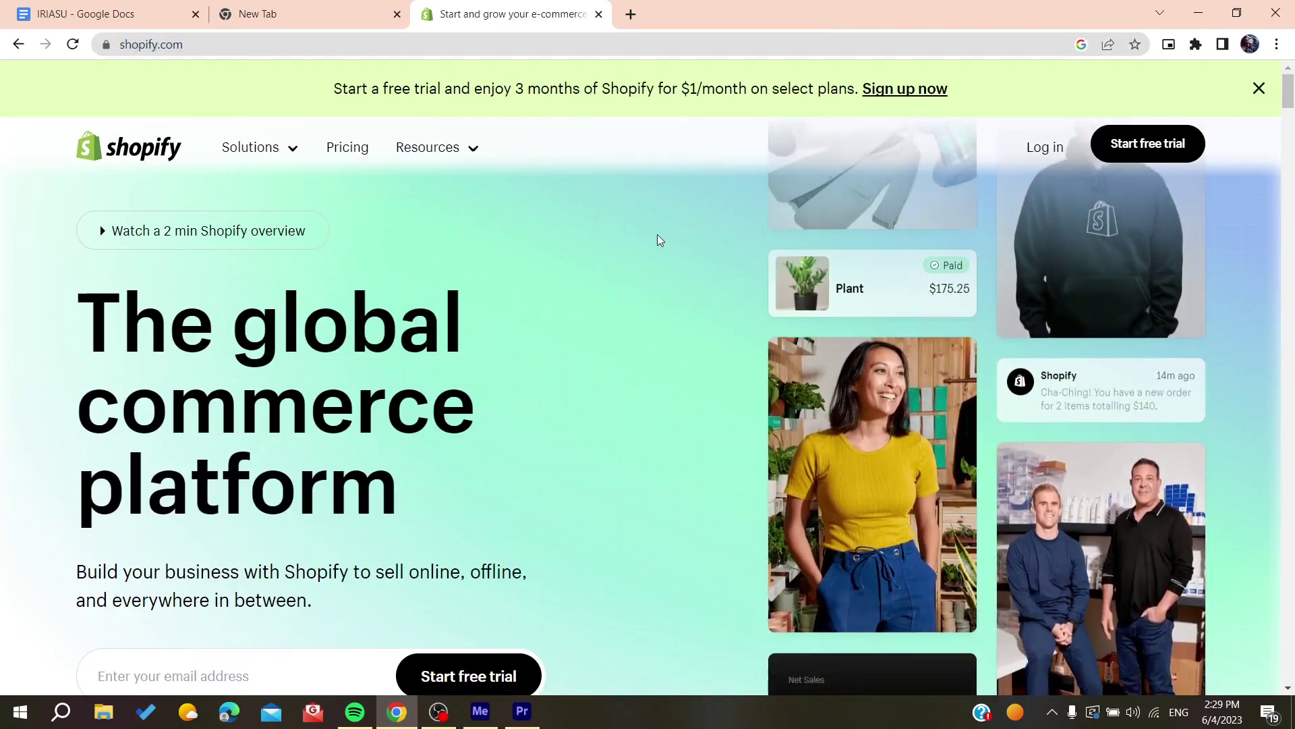
Step: Start a free trial as 'just starting', skip the setup questions, and keep Morocco as location
click(892, 92)
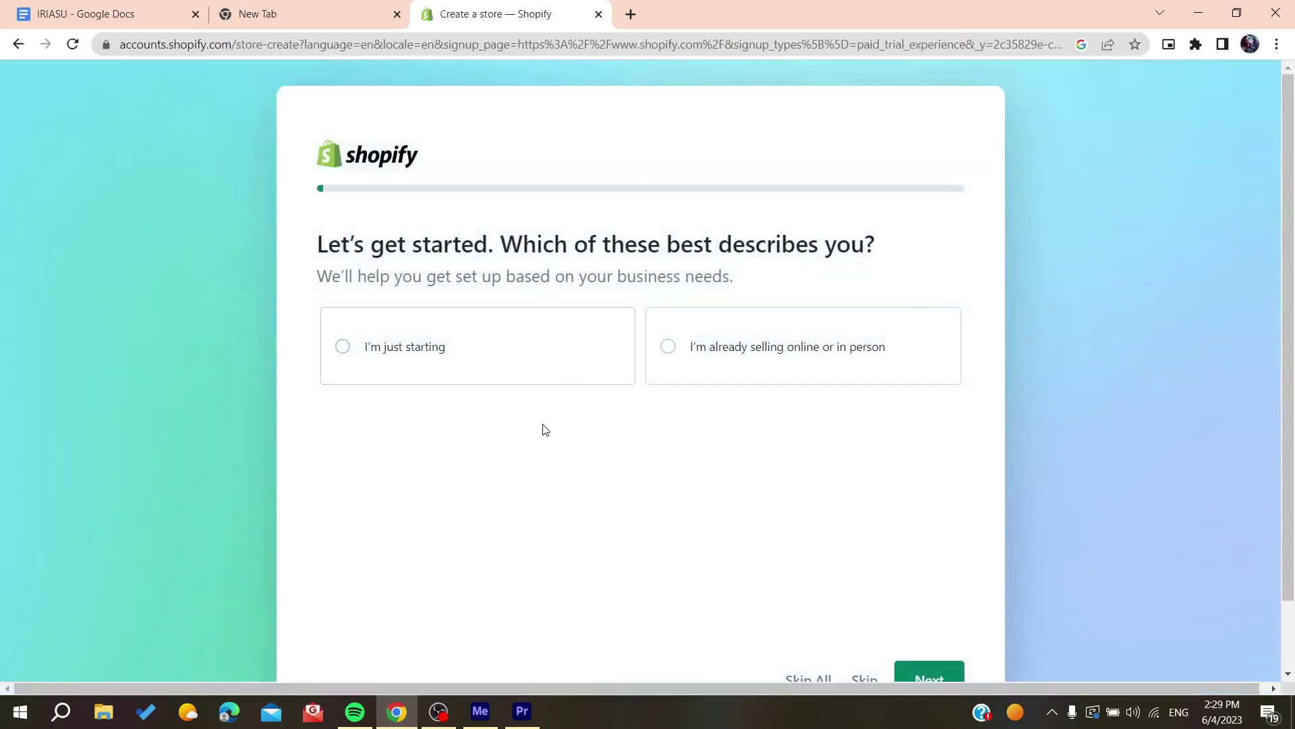
click(553, 375)
scroll(492, 468, down, 2)
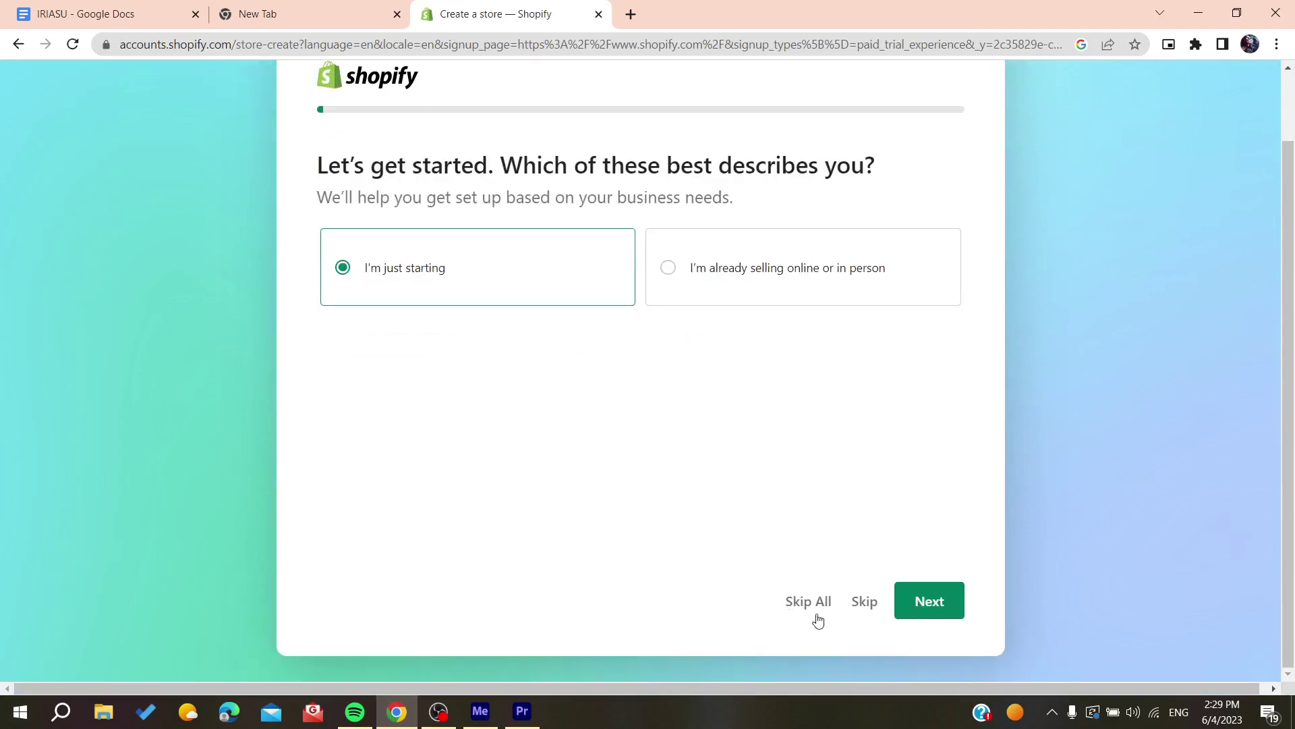
click(862, 605)
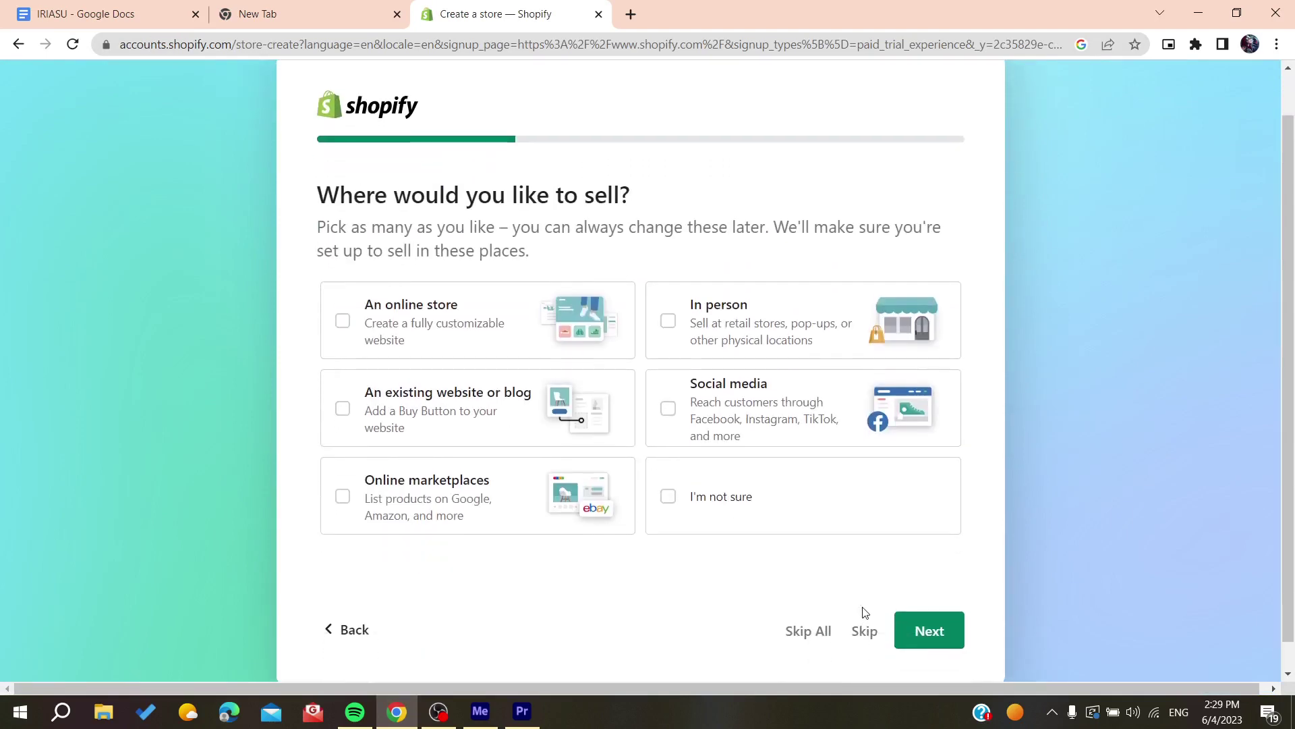
scroll(862, 610, down, 1)
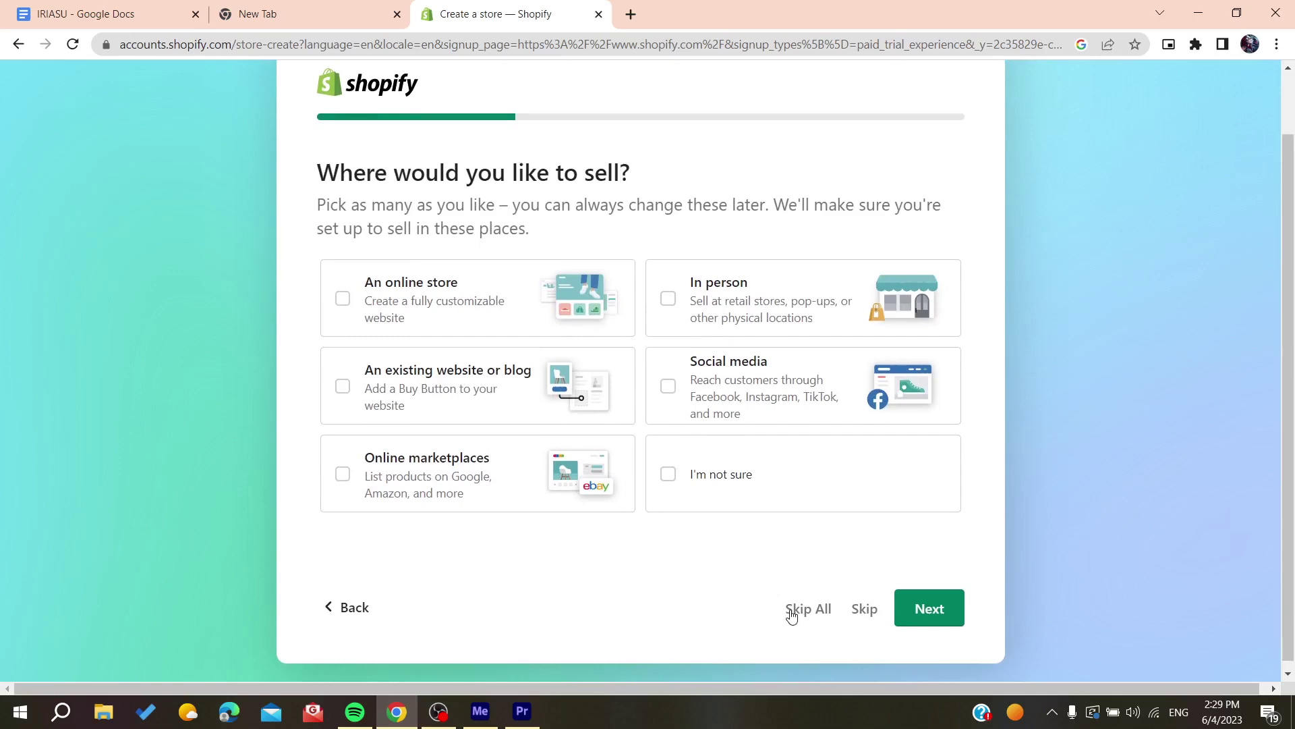
click(791, 610)
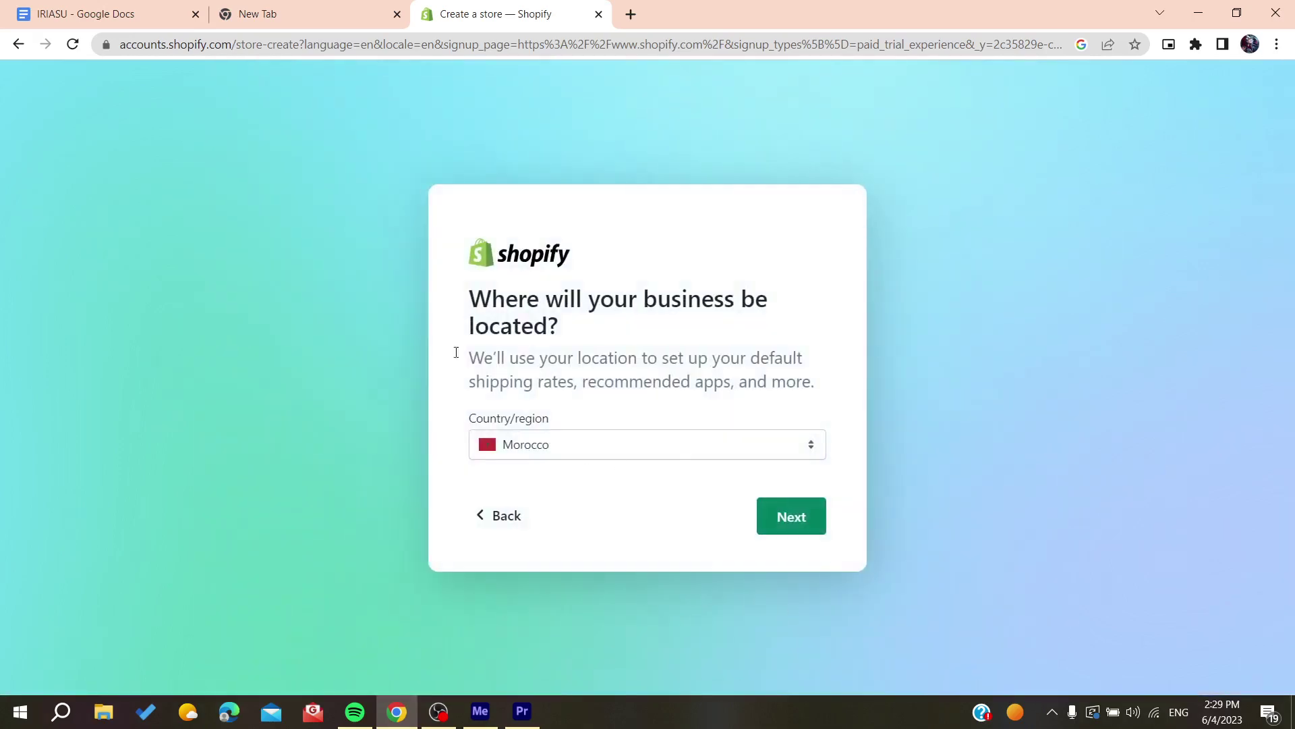
click(788, 515)
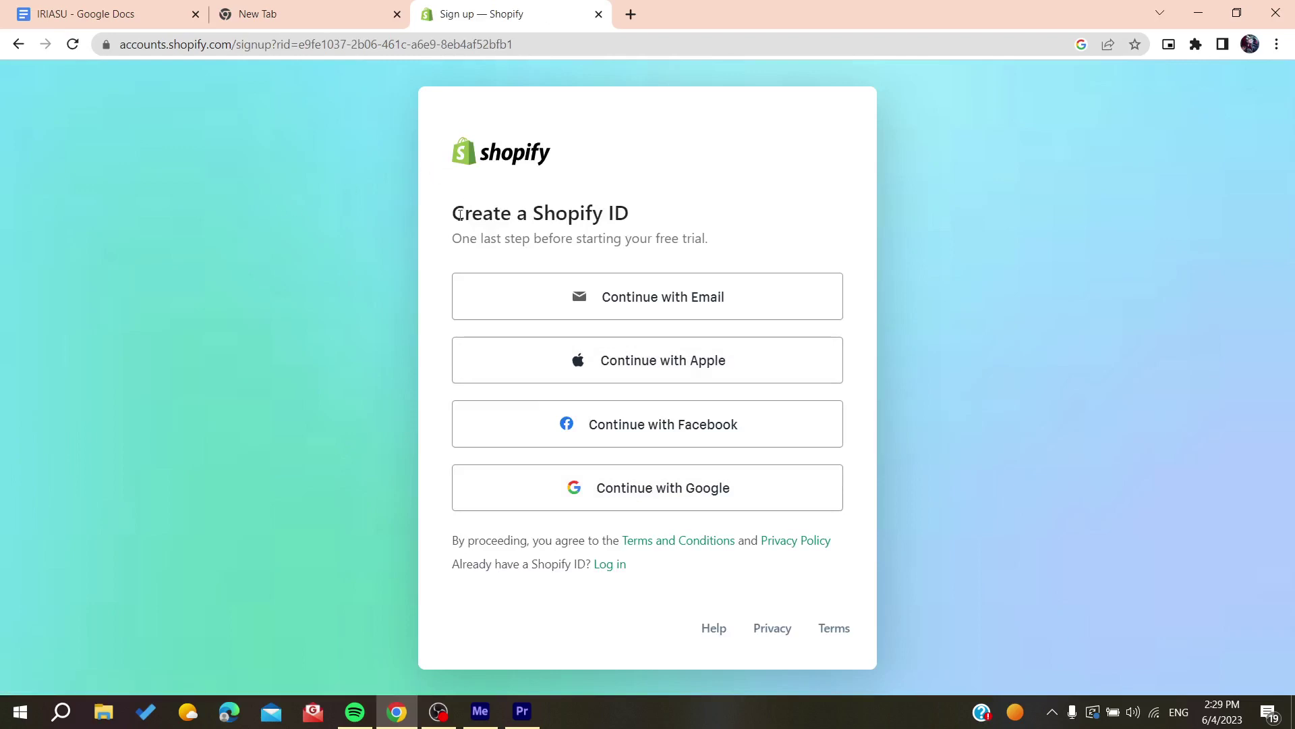
Step: Sign up with a Google account, then go back to the payment gateways troubleshooting article
drag(447, 212, 656, 215)
click(509, 256)
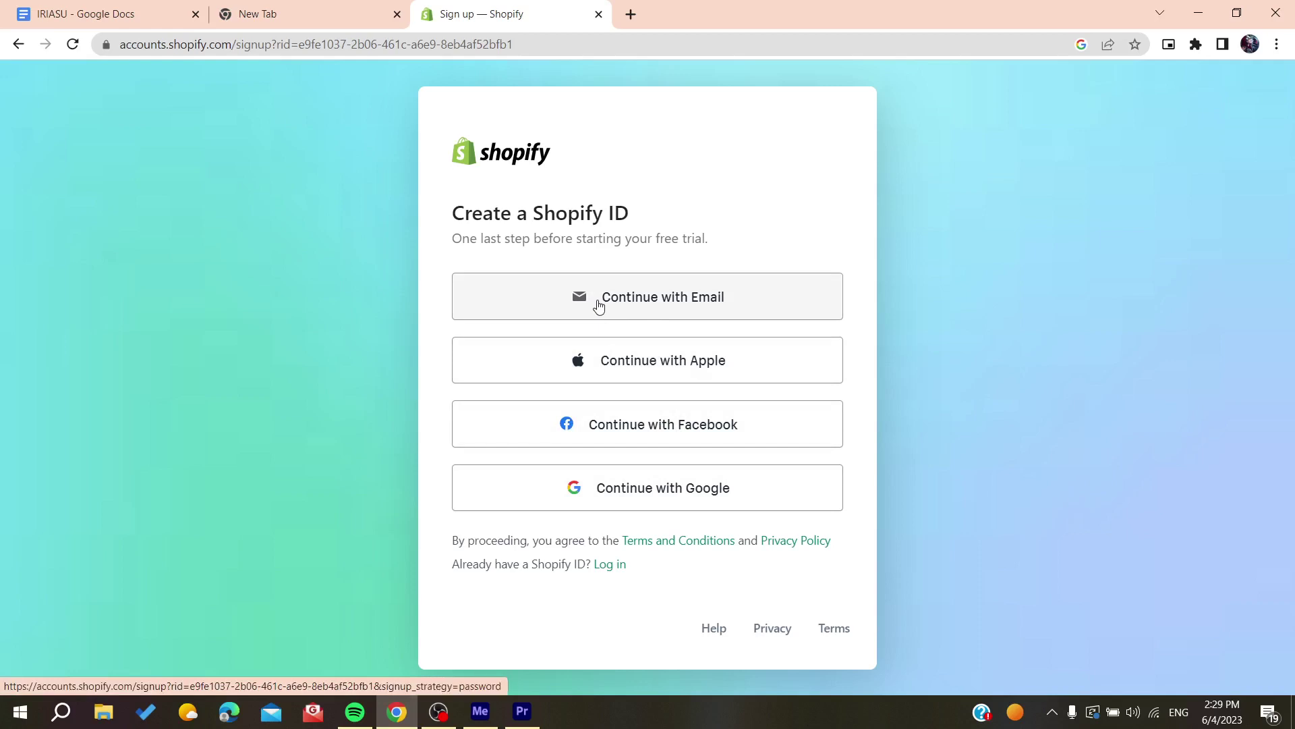
click(625, 490)
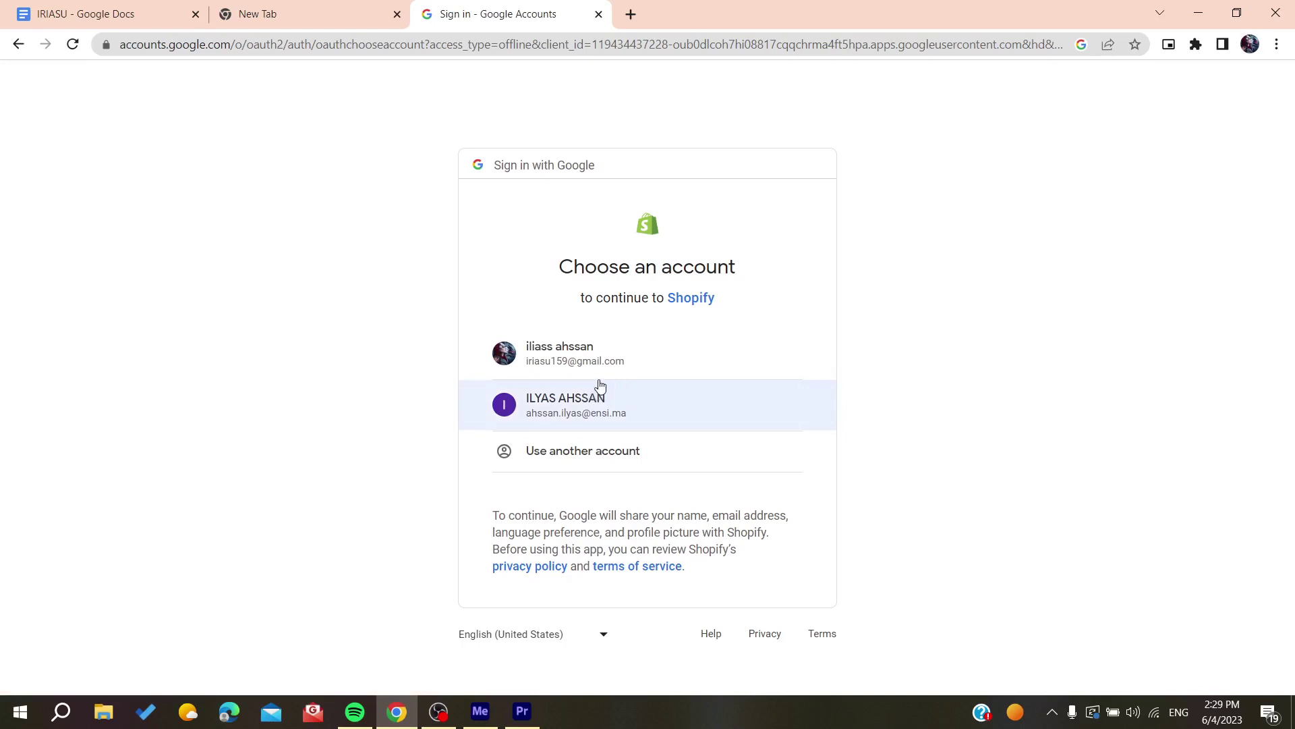
click(600, 359)
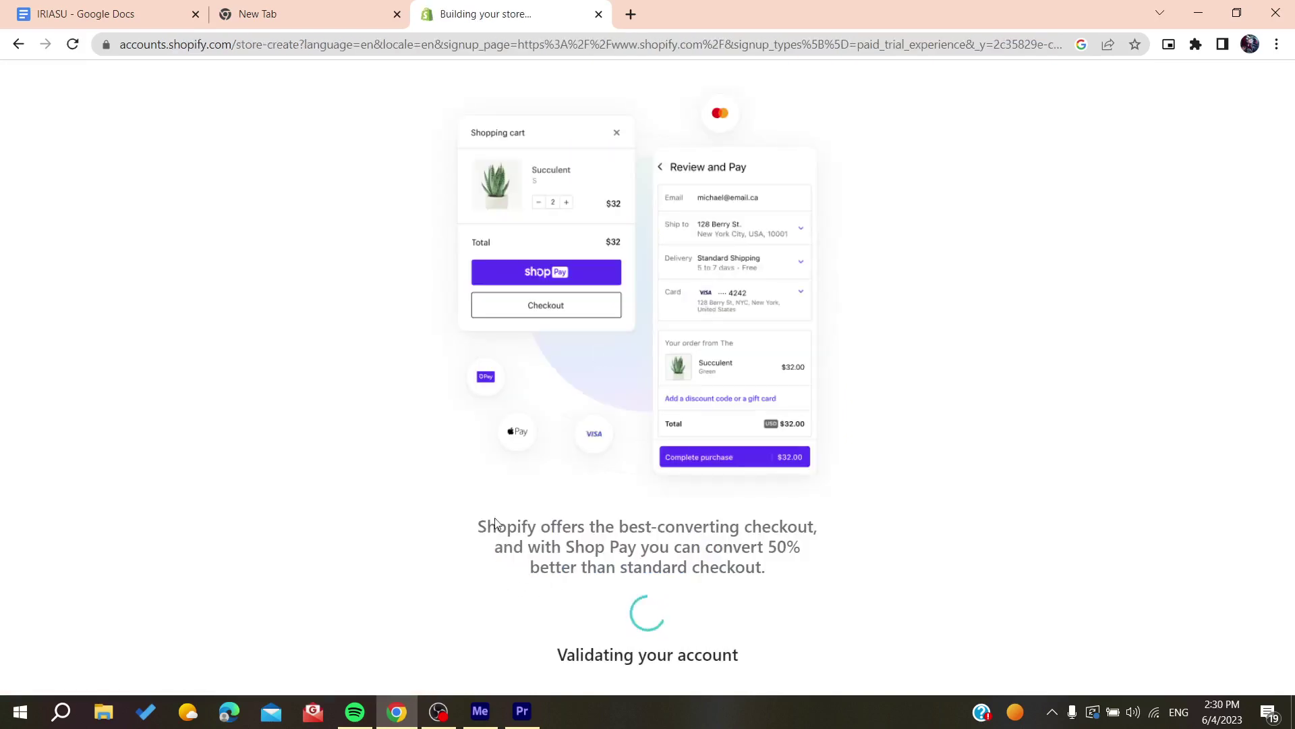
mouse_move(496, 524)
mouse_down()
mouse_move(717, 527)
mouse_move(800, 571)
mouse_up()
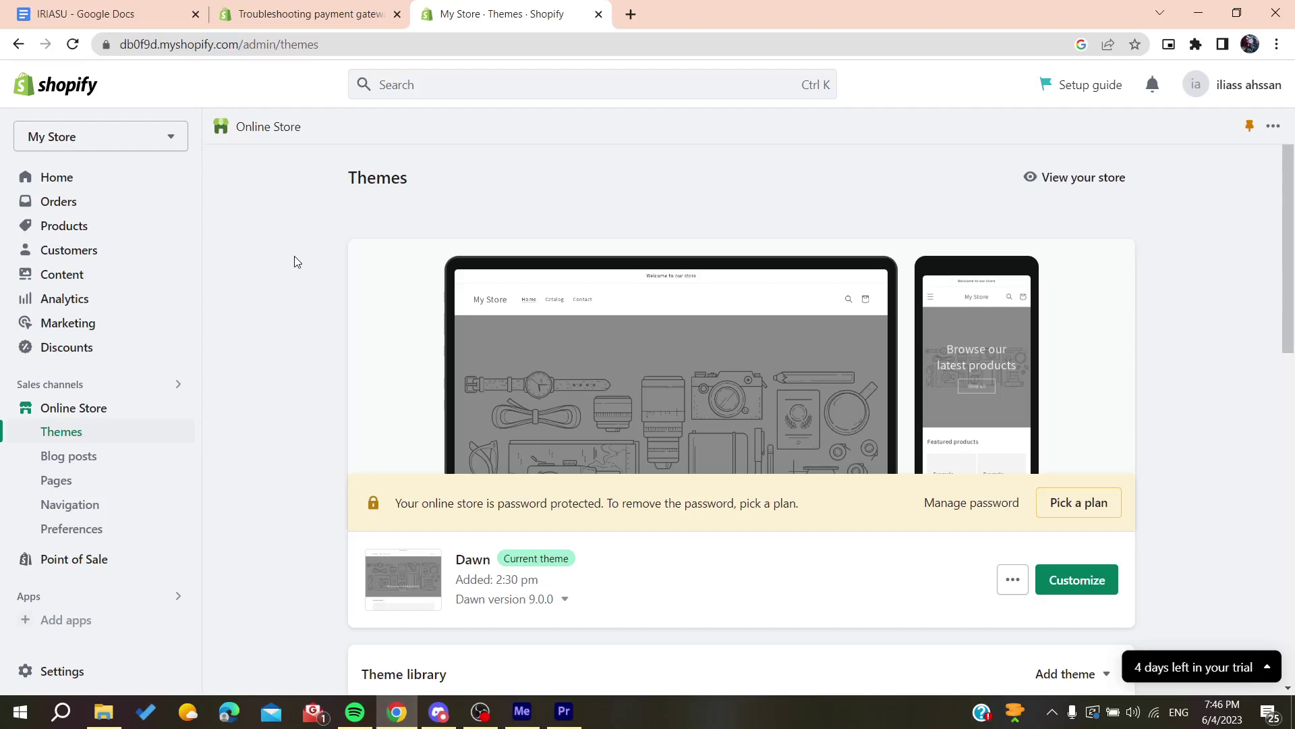
click(293, 11)
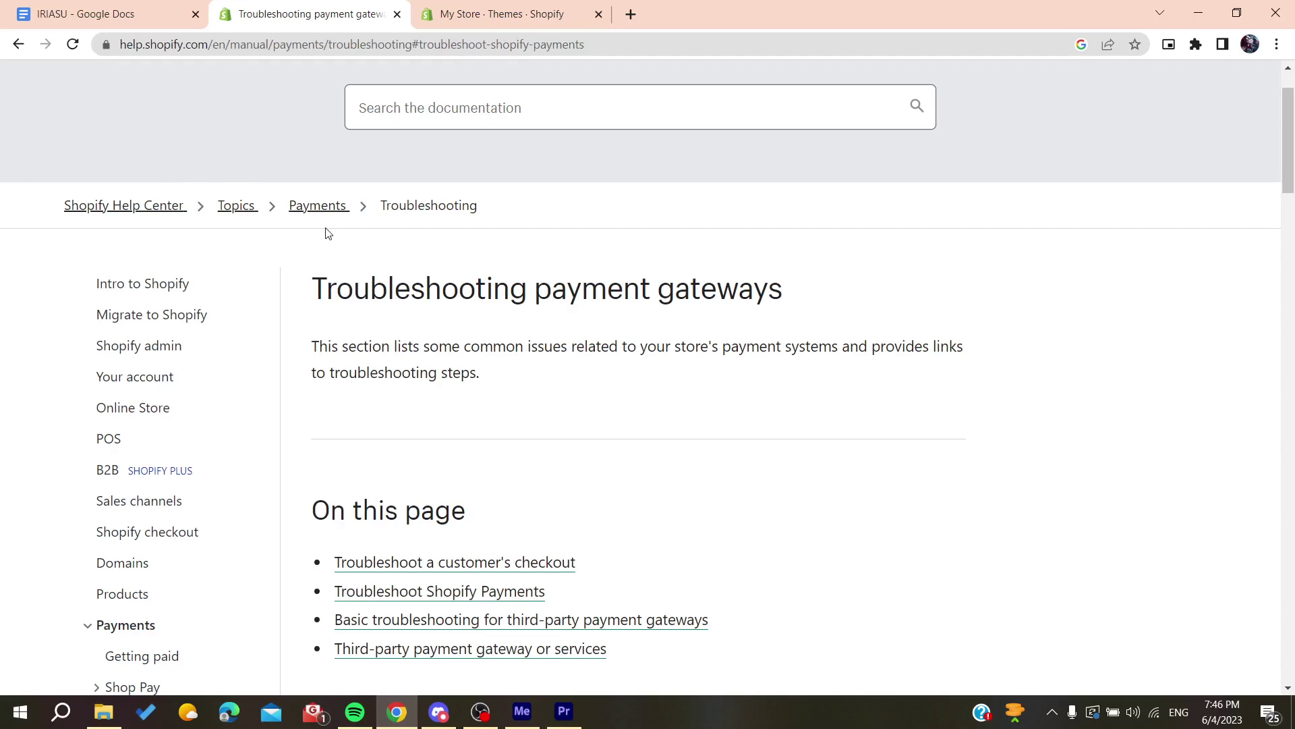
scroll(326, 233, down, 2)
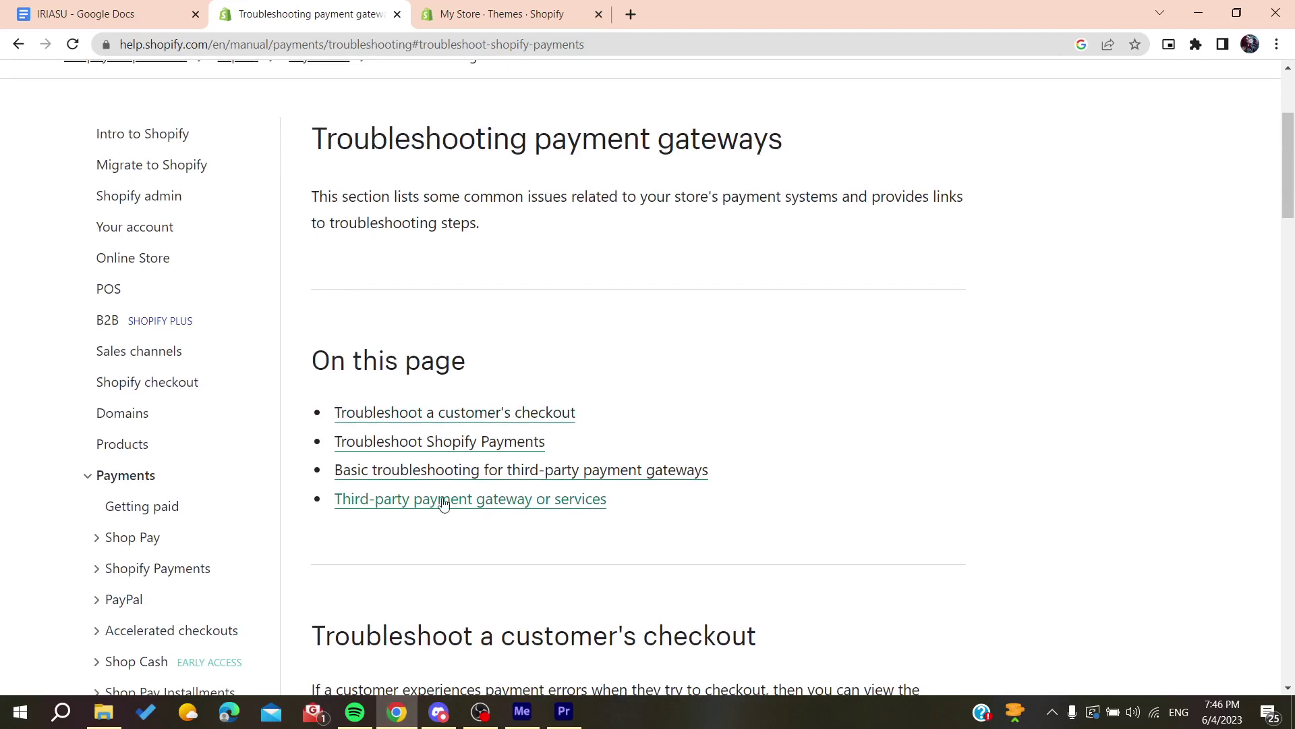
Step: Jump to the third-party gateway section and highlight the 'Contact your payment gateway' paragraph
click(514, 503)
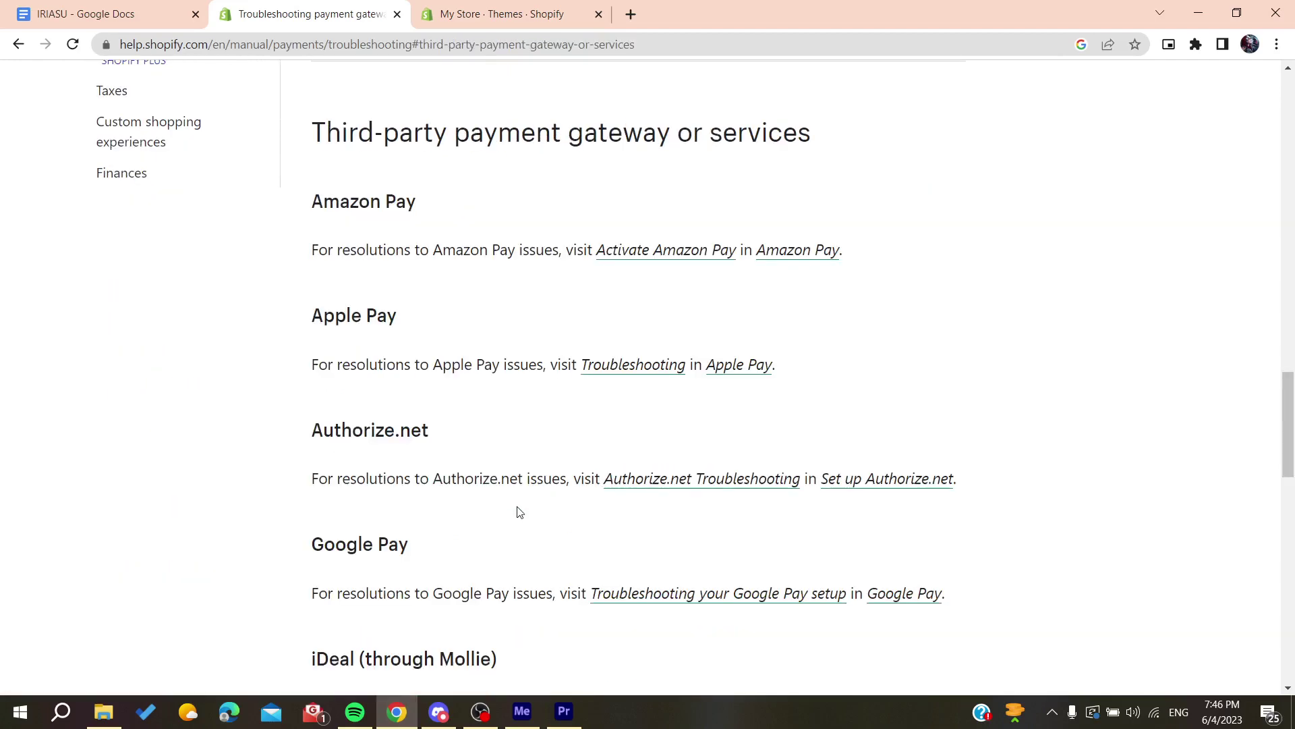
scroll(152, 292, up, 1)
scroll(257, 293, up, 2)
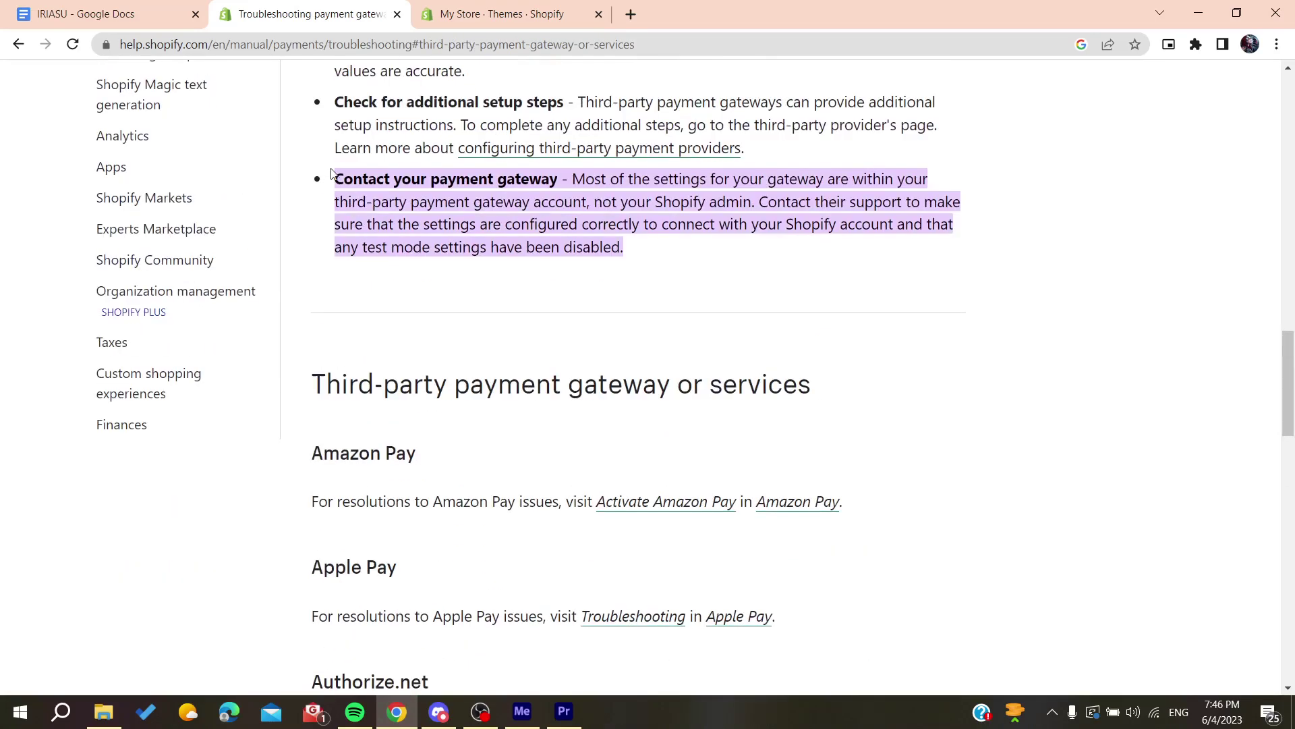
drag(334, 179, 634, 253)
mouse_move(572, 179)
mouse_down()
mouse_move(872, 202)
mouse_move(871, 252)
mouse_up()
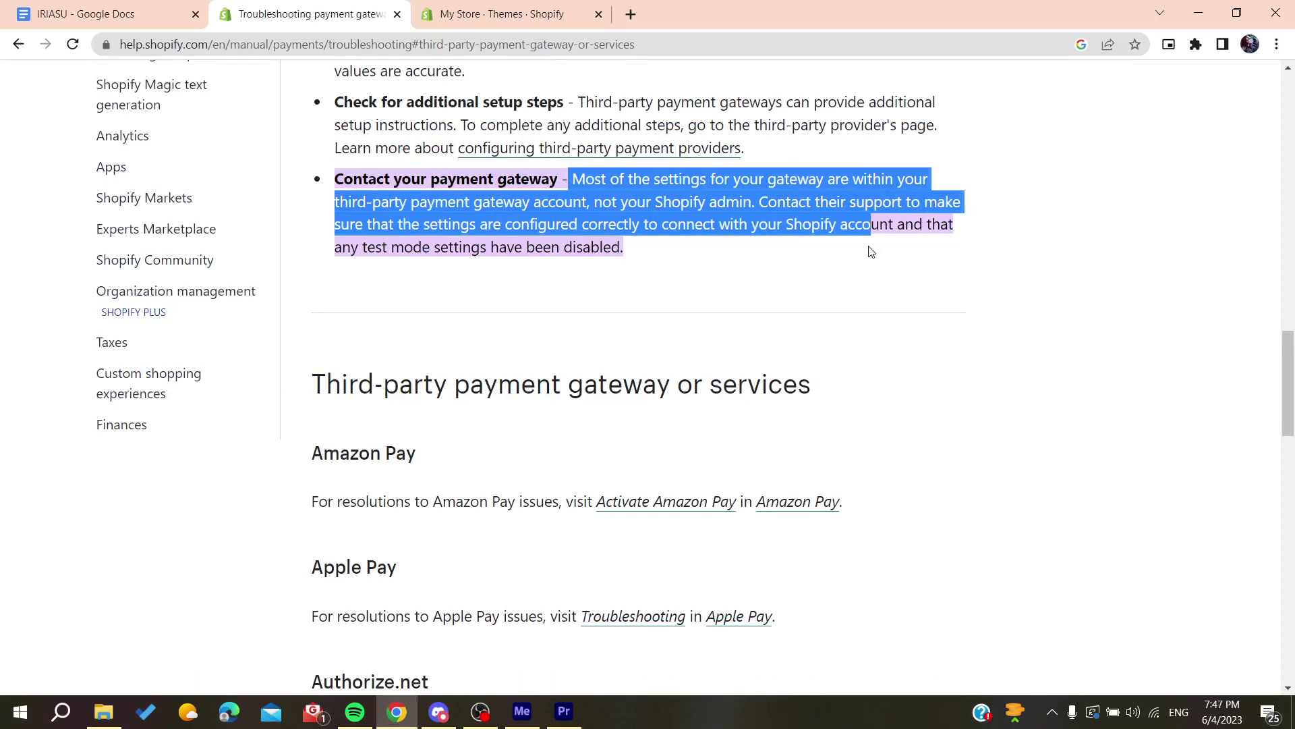
click(684, 286)
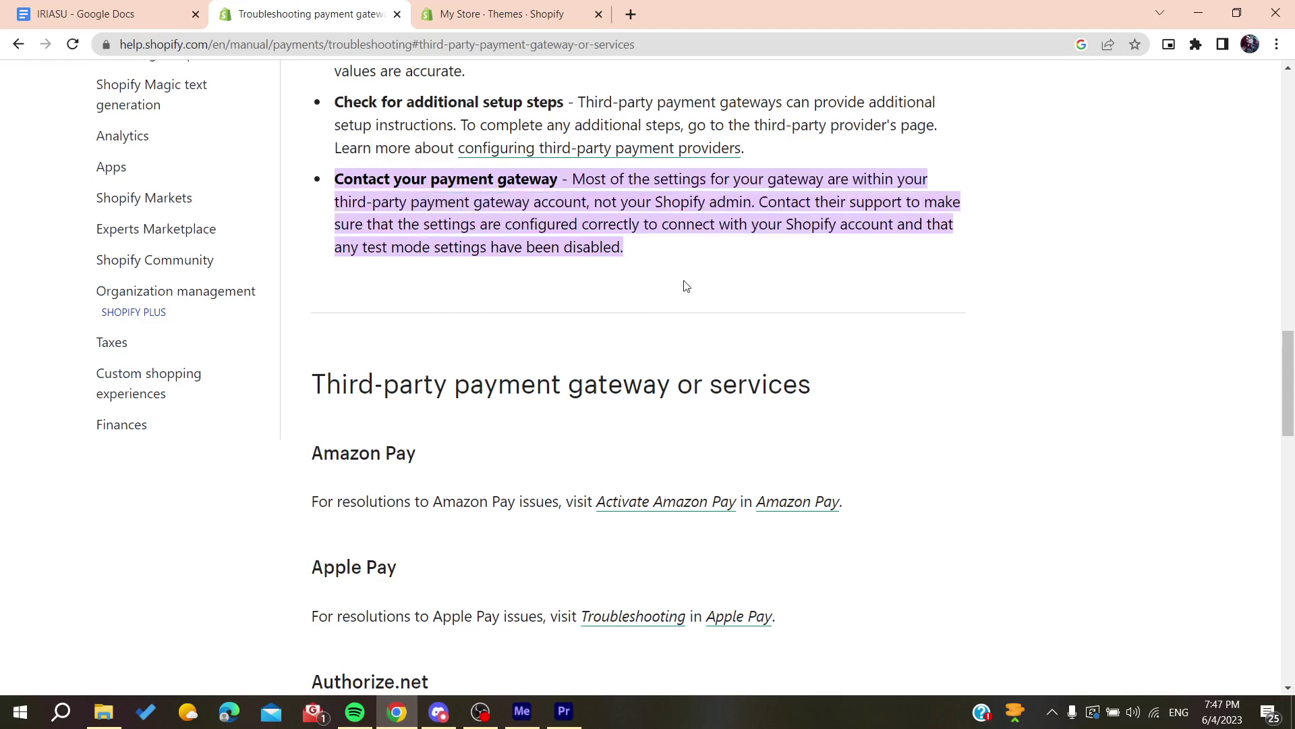
scroll(685, 286, up, 1)
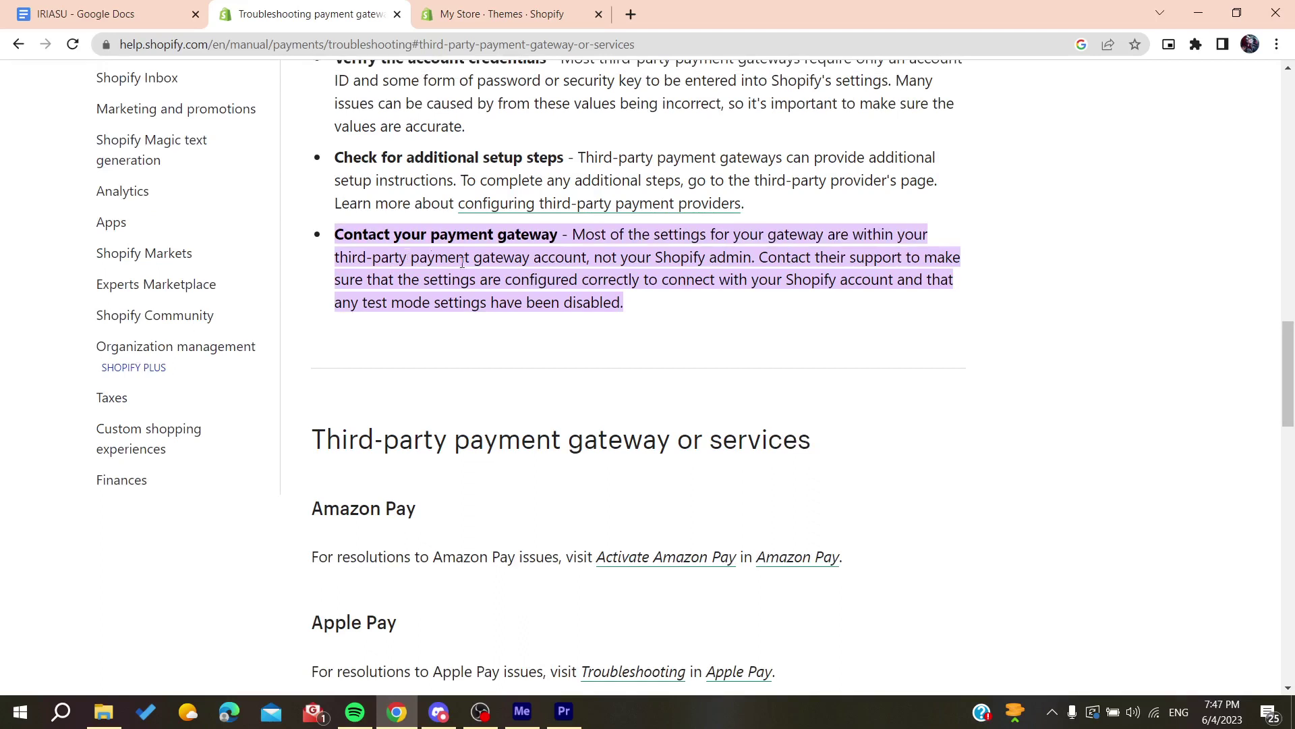
drag(574, 235, 573, 262)
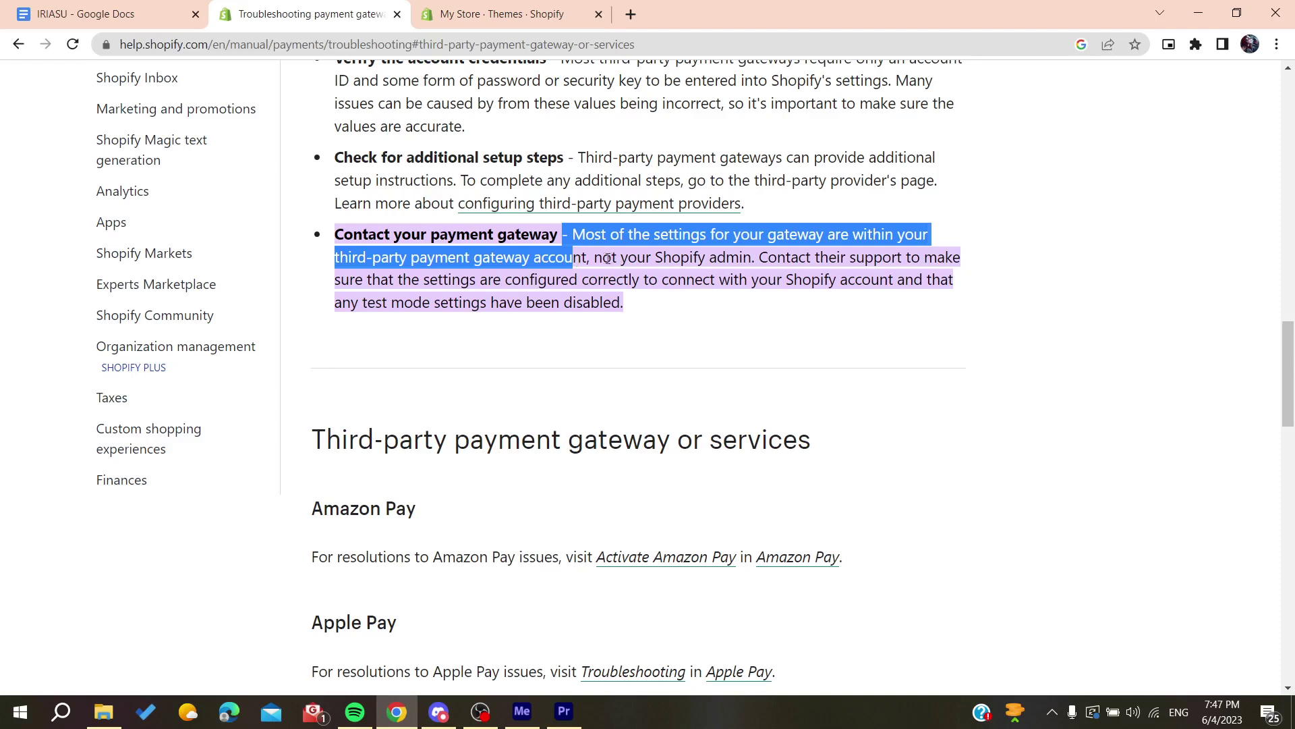
drag(759, 257, 902, 257)
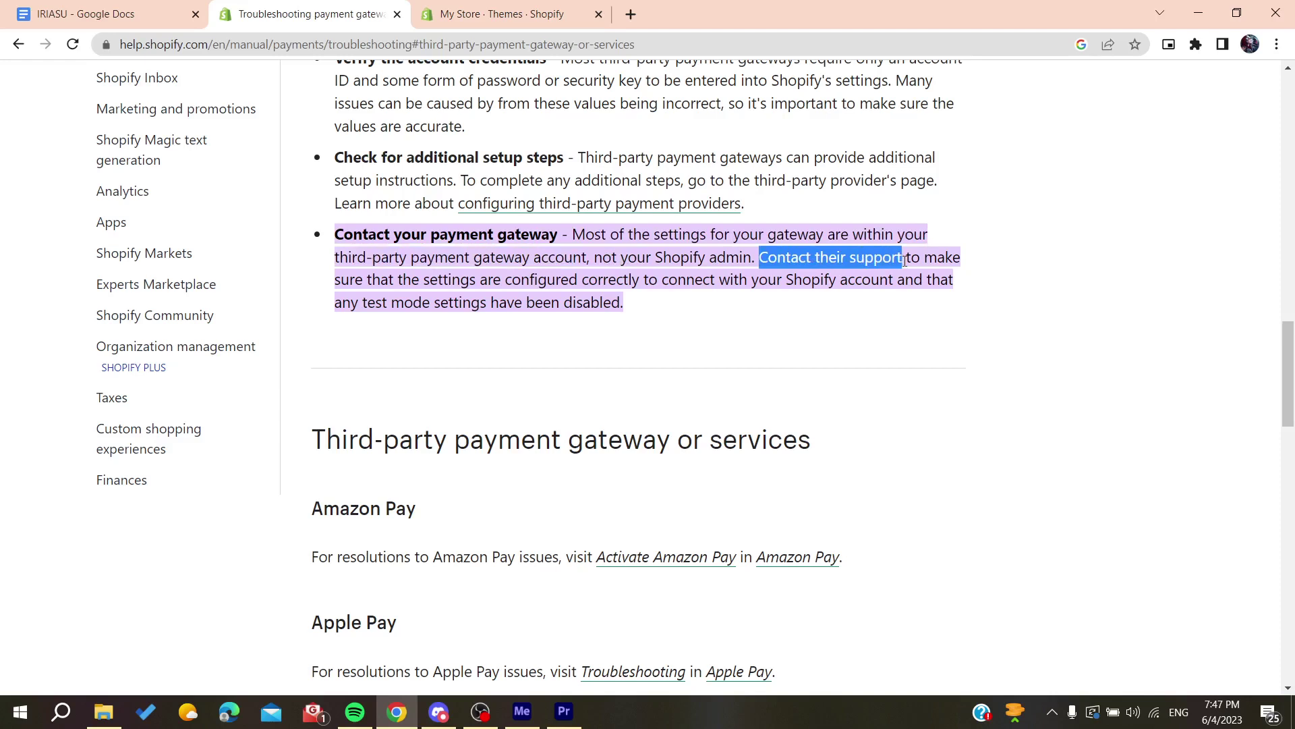
click(540, 332)
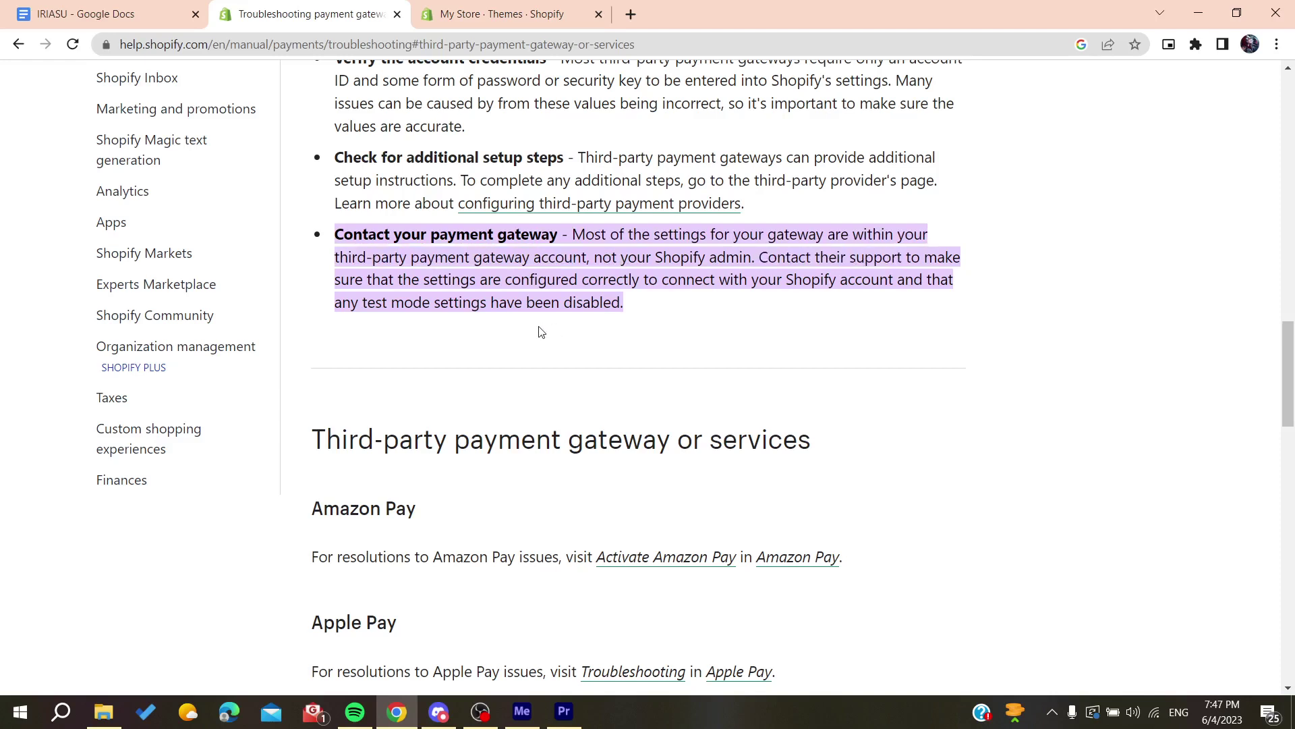
scroll(539, 332, up, 1)
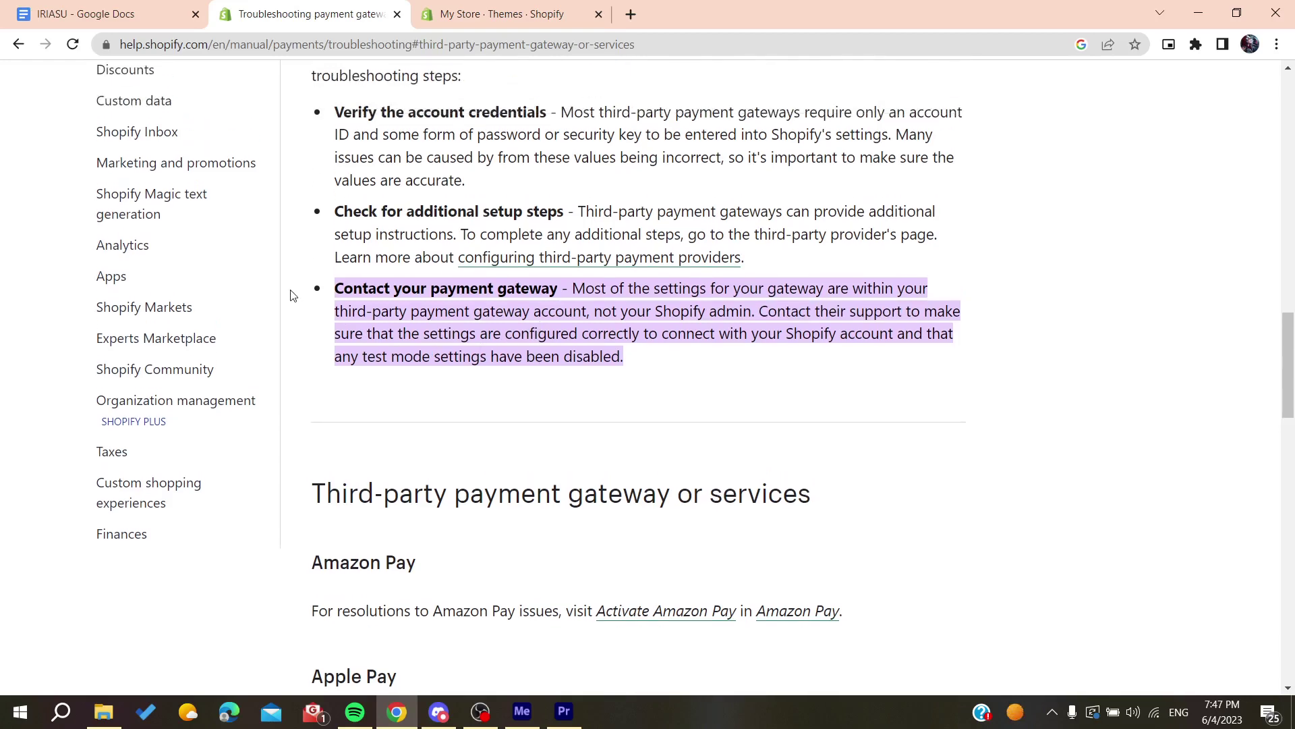
scroll(291, 295, up, 1)
scroll(291, 294, up, 3)
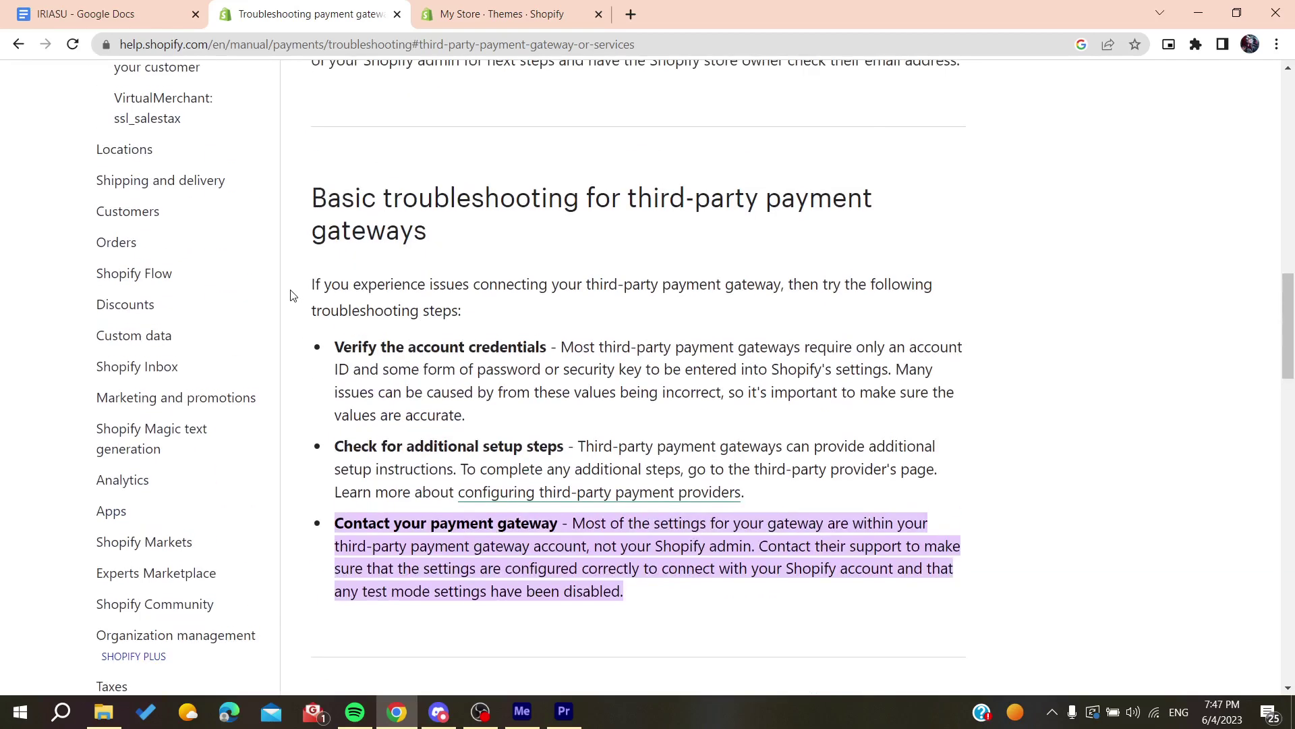